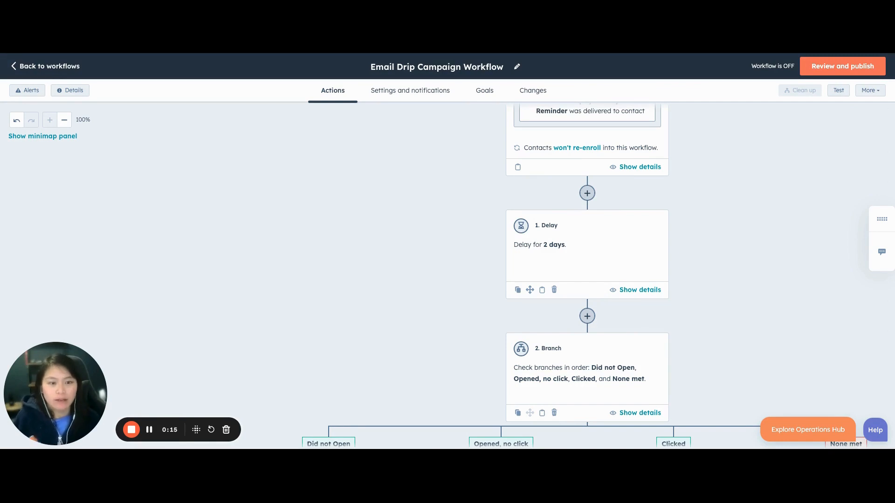
Step: Examine the workflow's enrollment trigger and delay, plus the filter criteria of each branch in the Branch action, closing it without changes
scroll(469, 254, right, 2)
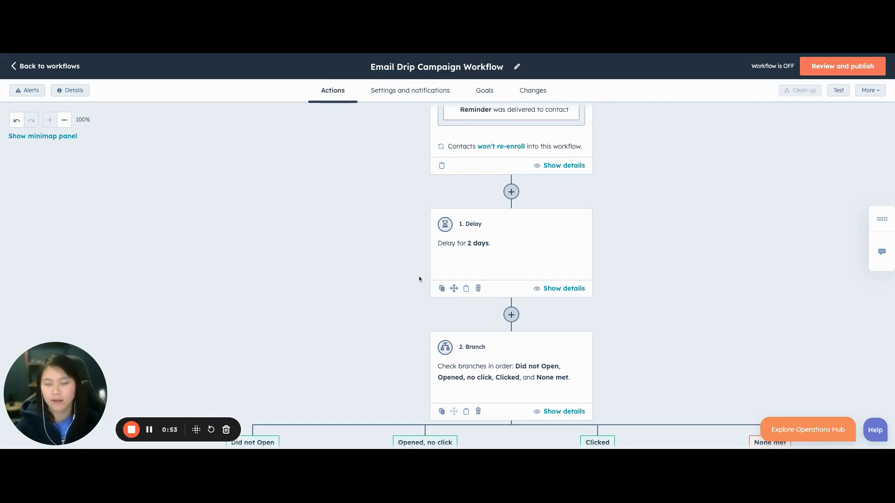
scroll(511, 275, down, 2)
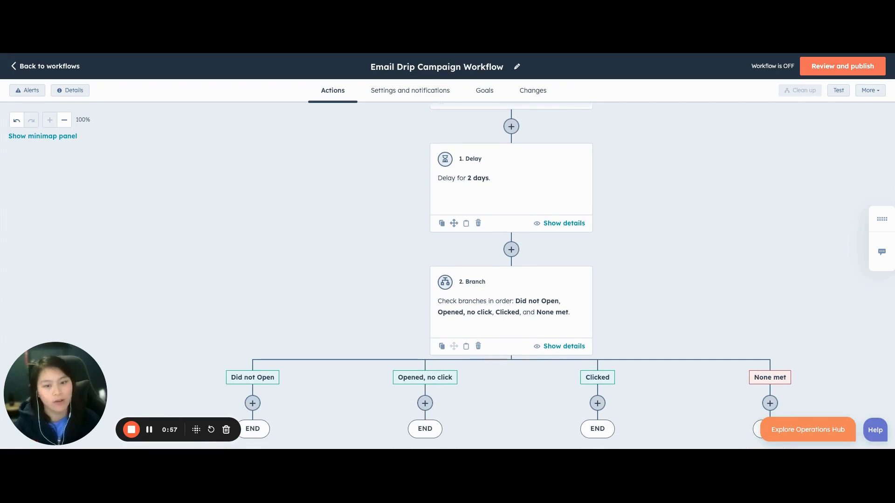
scroll(545, 138, up, 4)
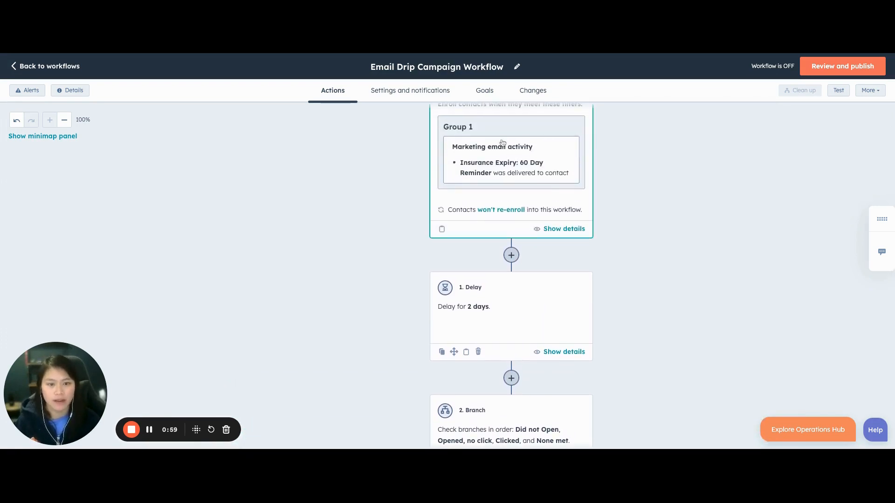
scroll(475, 165, down, 5)
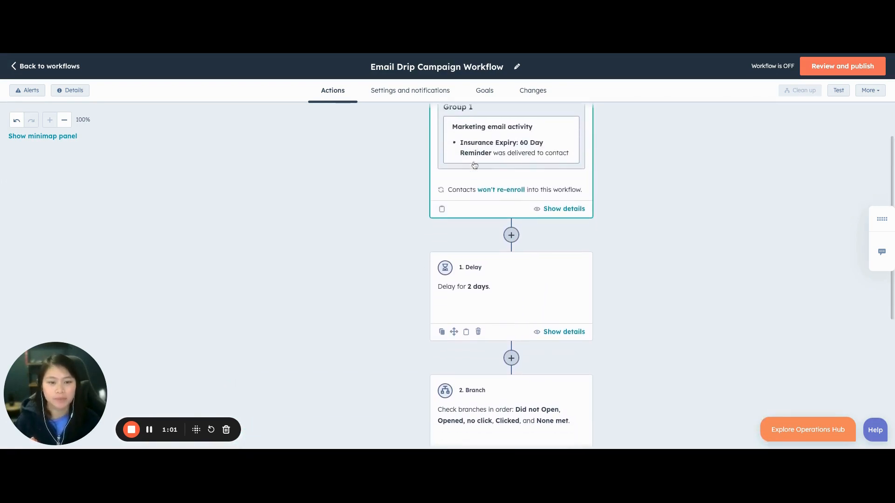
scroll(485, 294, down, 1)
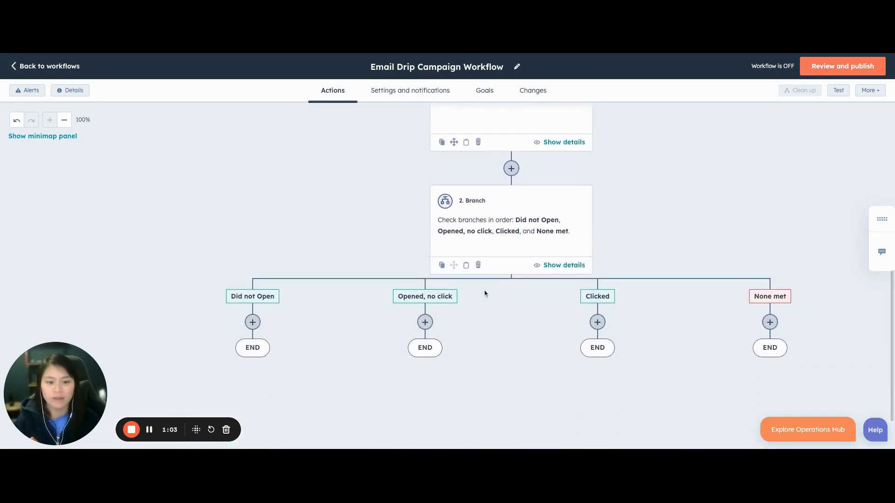
click(501, 243)
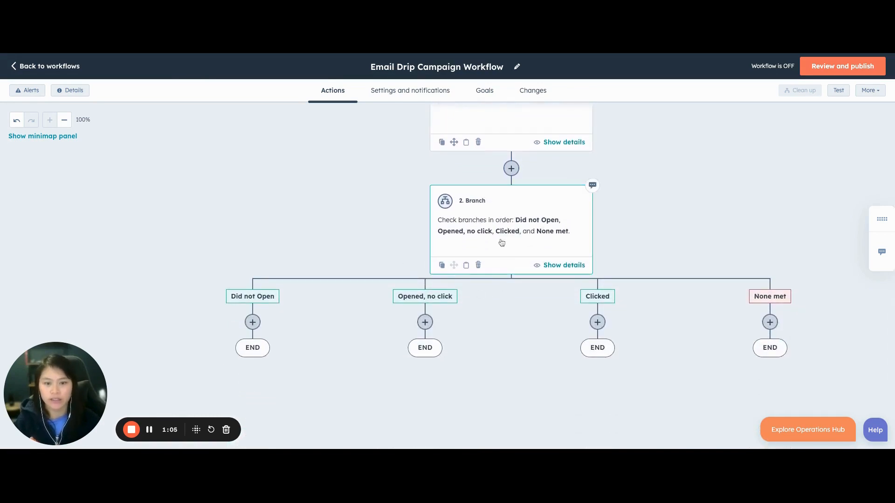
scroll(60, 247, down, 2)
scroll(61, 247, down, 5)
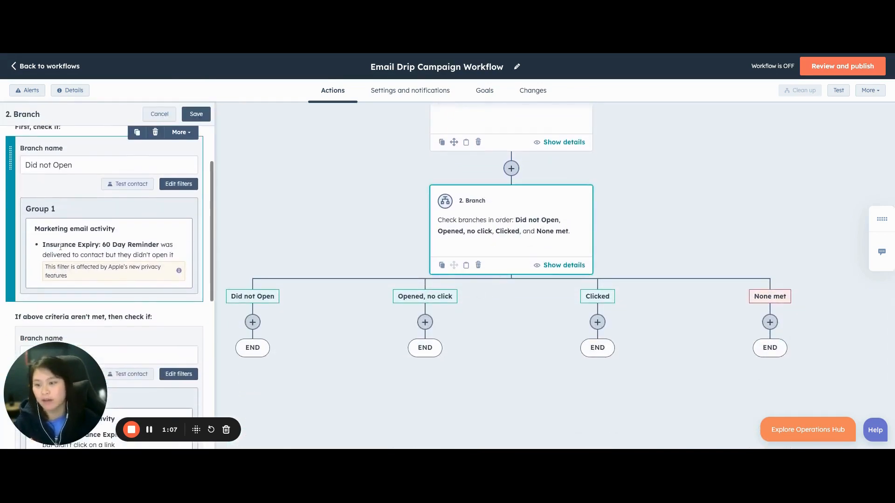
scroll(107, 247, down, 3)
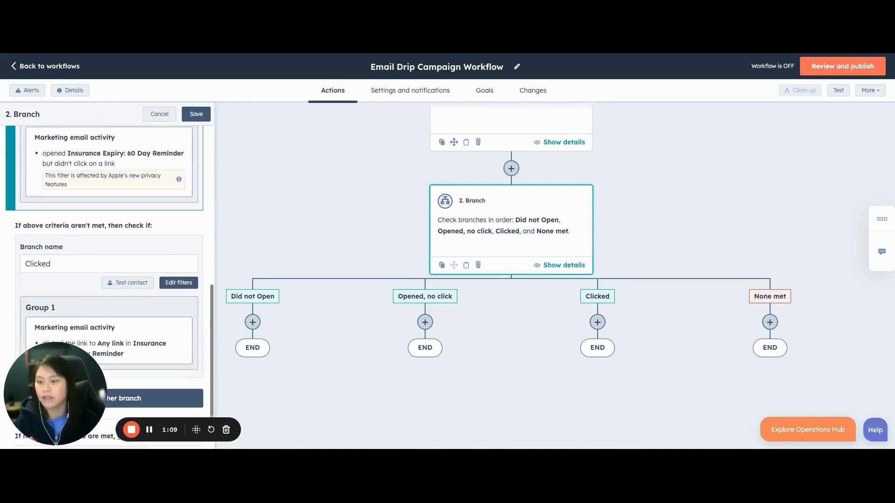
click(159, 114)
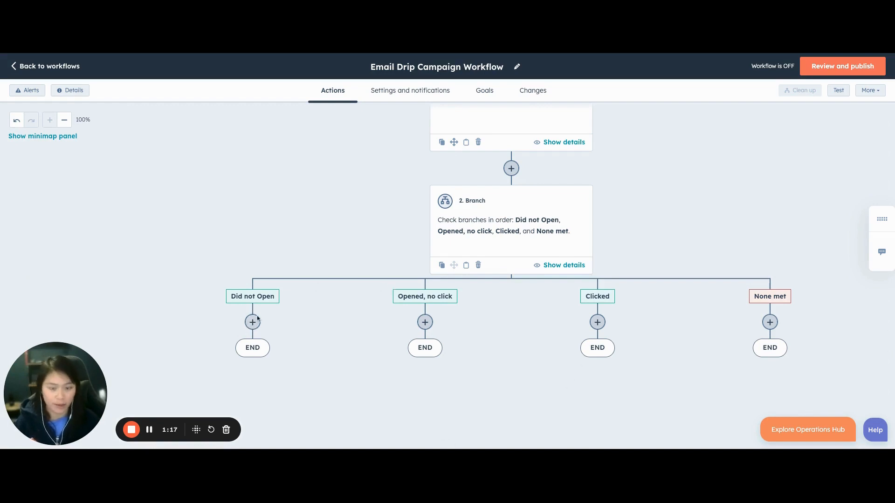
scroll(593, 188, up, 2)
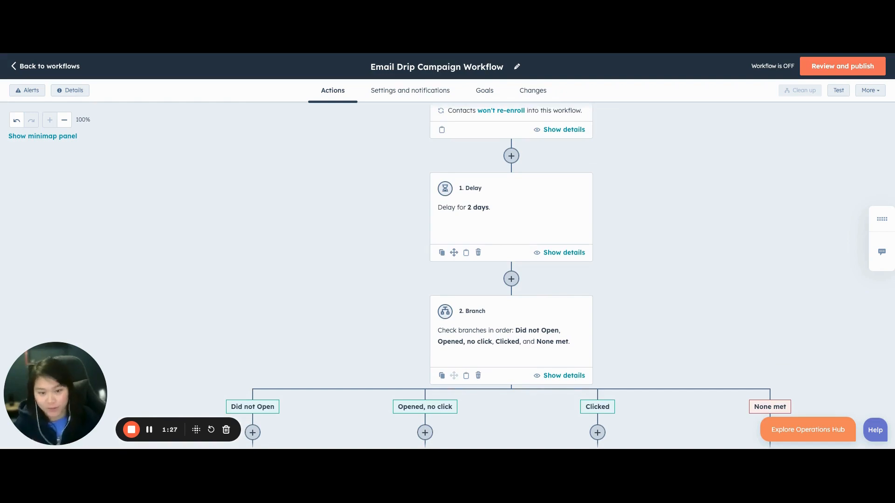
scroll(433, 219, down, 2)
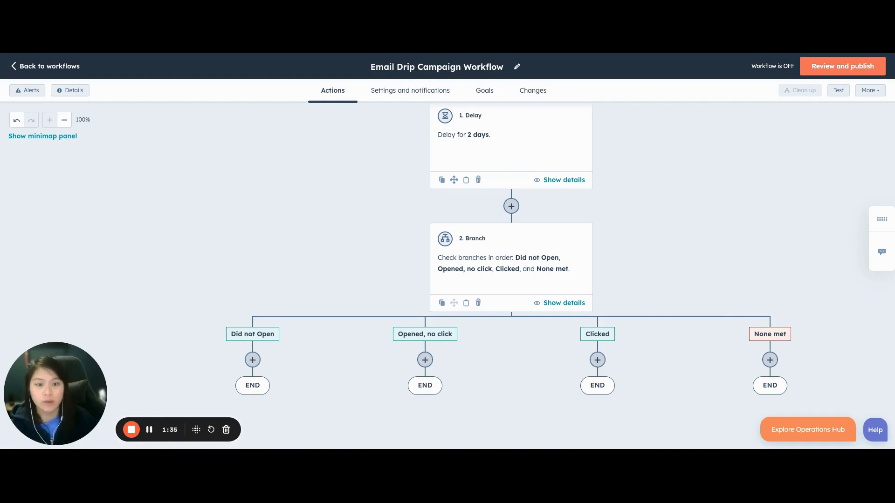
scroll(599, 278, up, 6)
scroll(520, 191, down, 3)
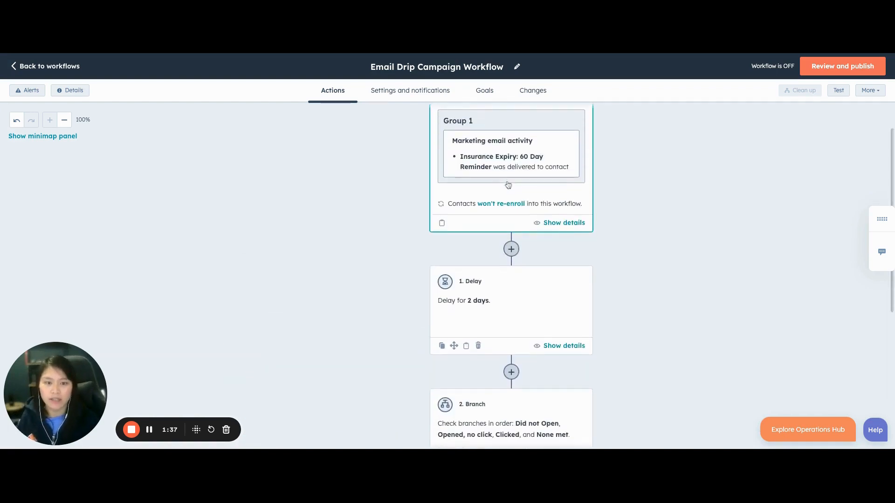
scroll(322, 310, down, 5)
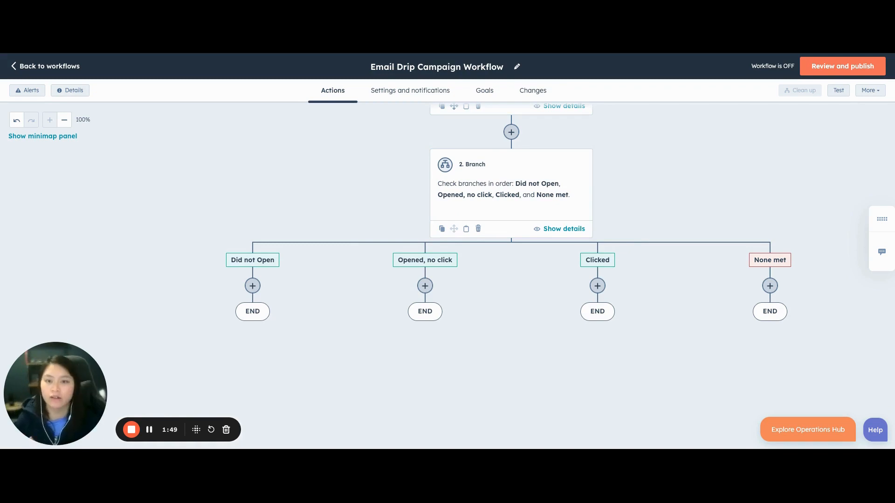
Step: Start adding an action between the delay and the branch, and list the available contact action sets
scroll(544, 274, up, 2)
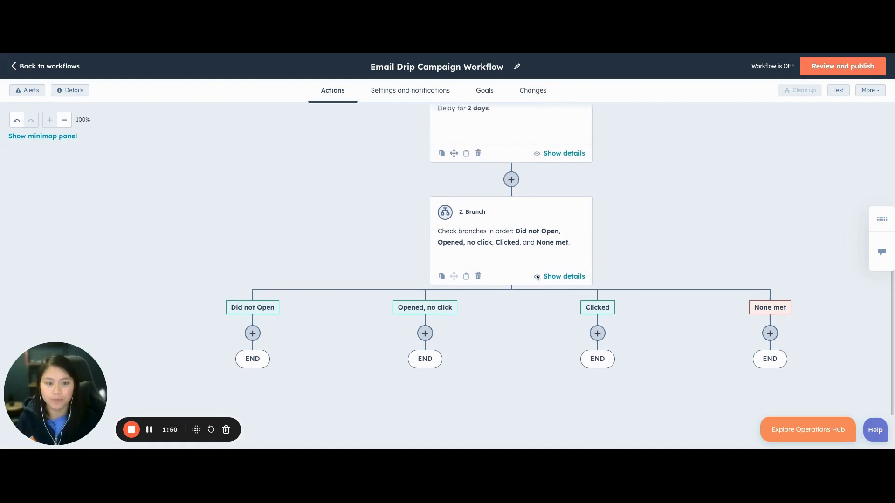
click(511, 200)
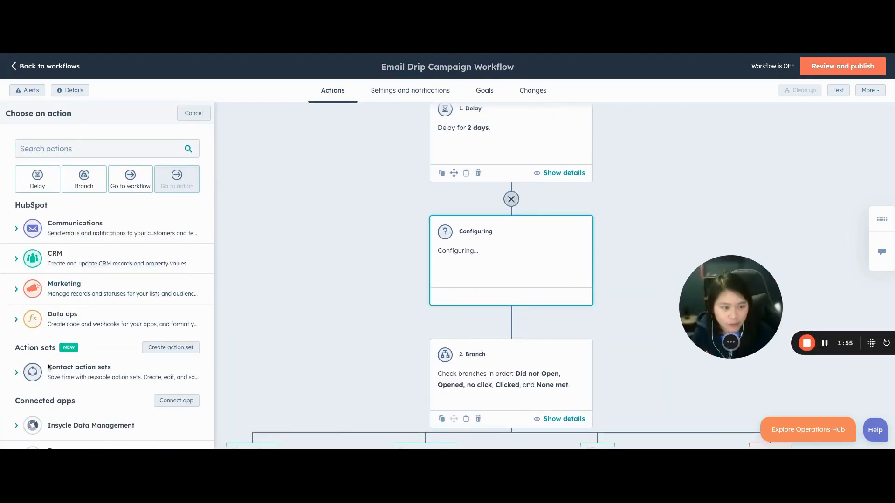
scroll(77, 361, down, 1)
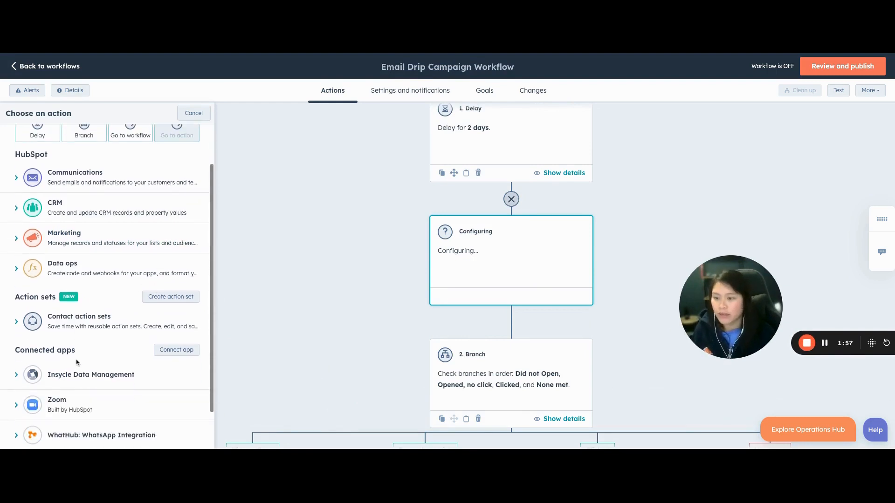
triple_click(14, 296)
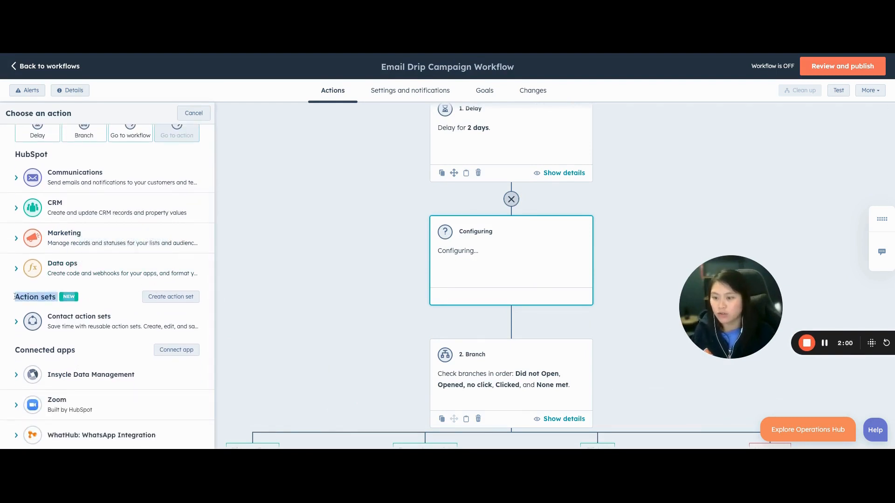
click(120, 324)
scroll(124, 339, down, 1)
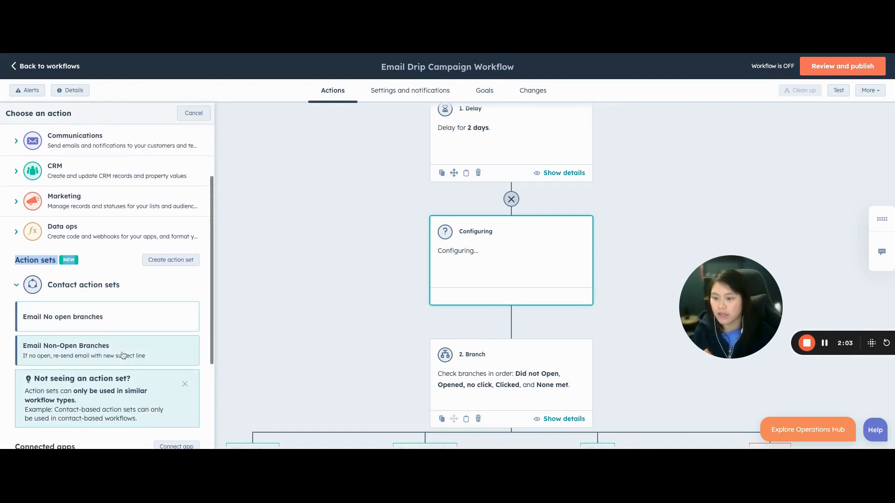
Step: Create and save an action set named "Marketing Email Engagement branches" that copies all actions from the current workflow
click(188, 263)
click(418, 189)
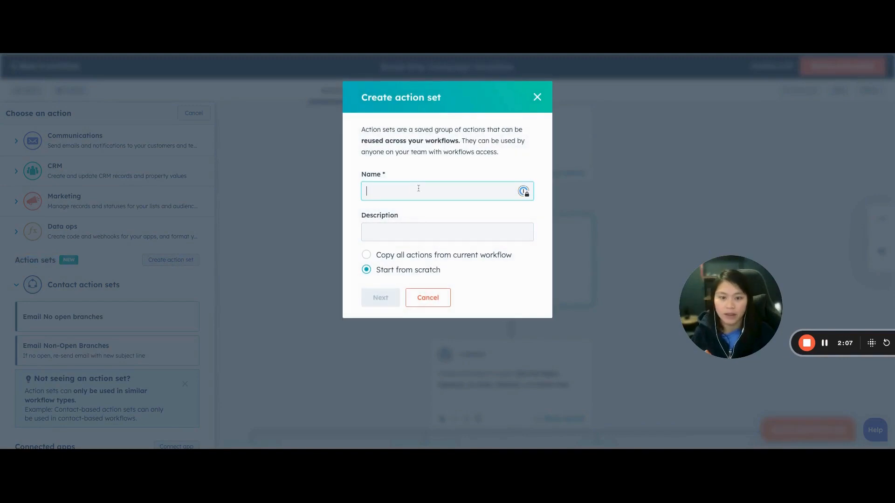
text(Marketing Em)
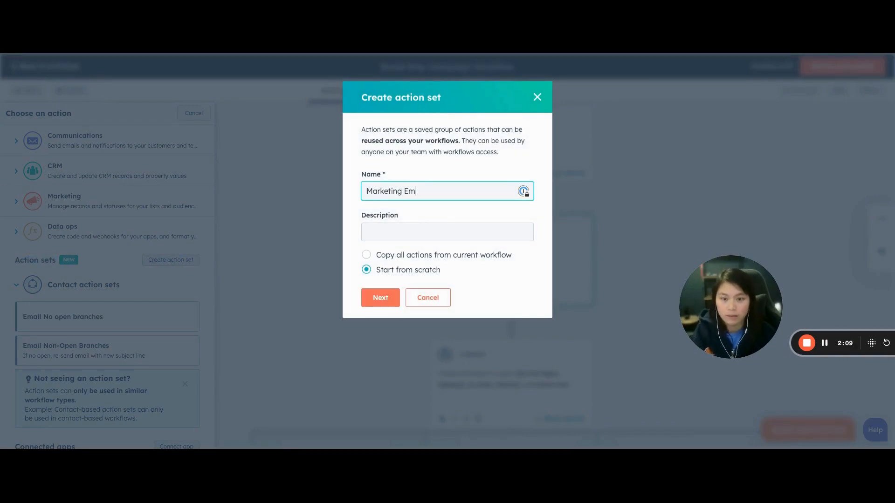
text(ail Engage)
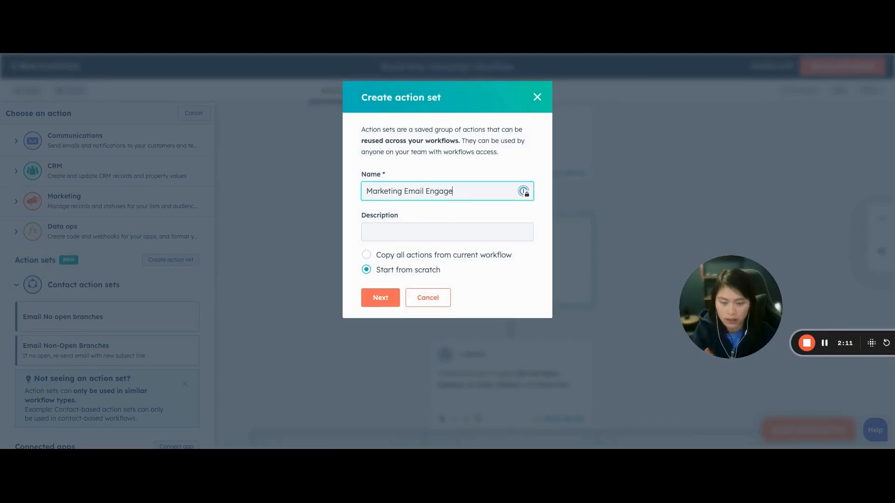
text(ment branches)
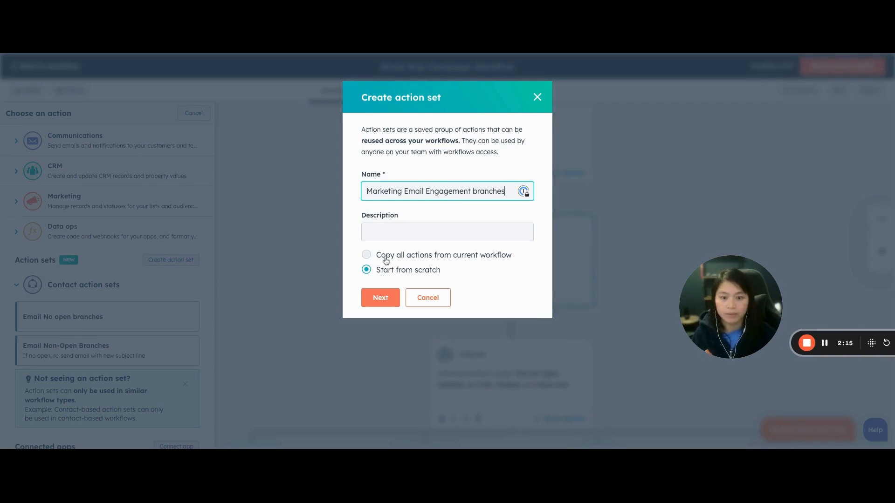
click(384, 257)
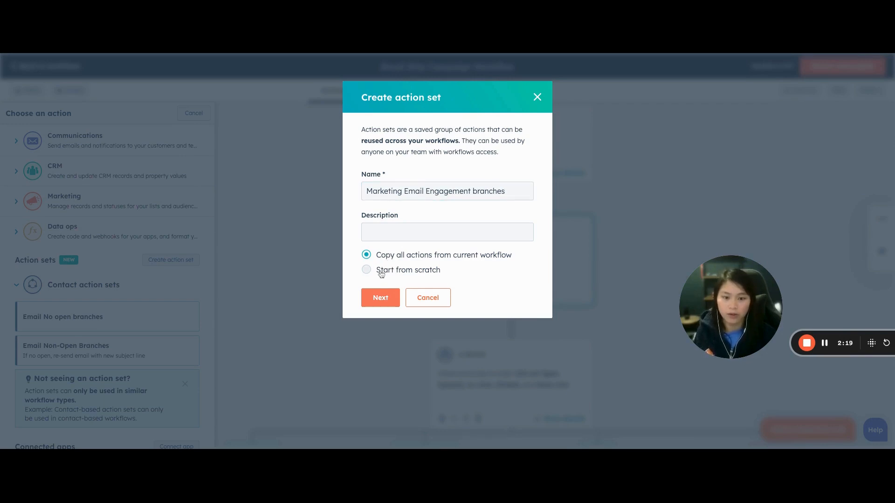
click(381, 271)
click(384, 259)
click(380, 298)
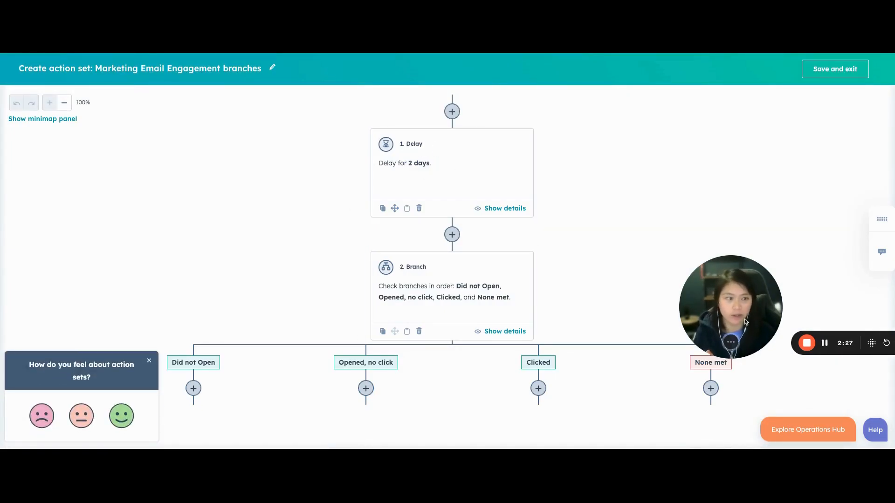
click(833, 70)
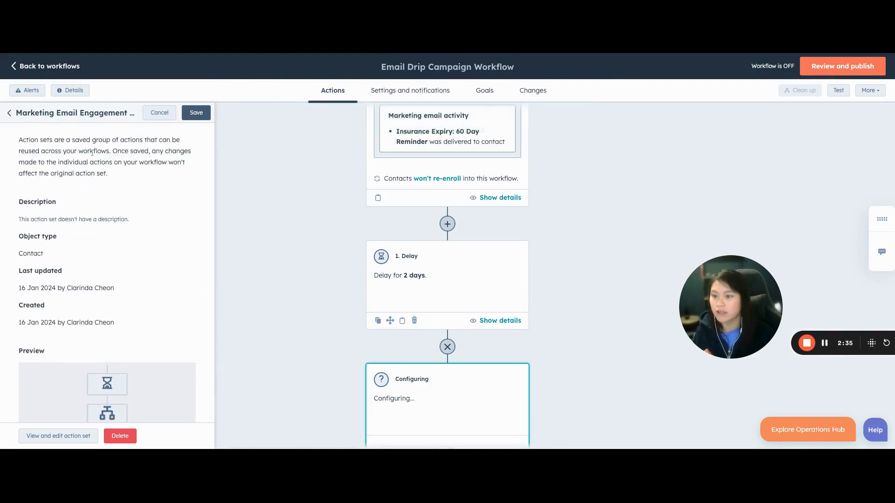
click(197, 113)
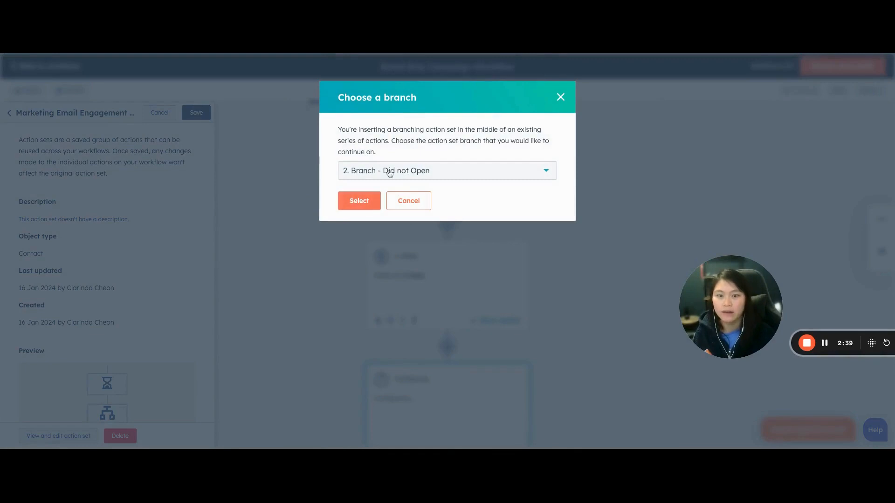
click(409, 201)
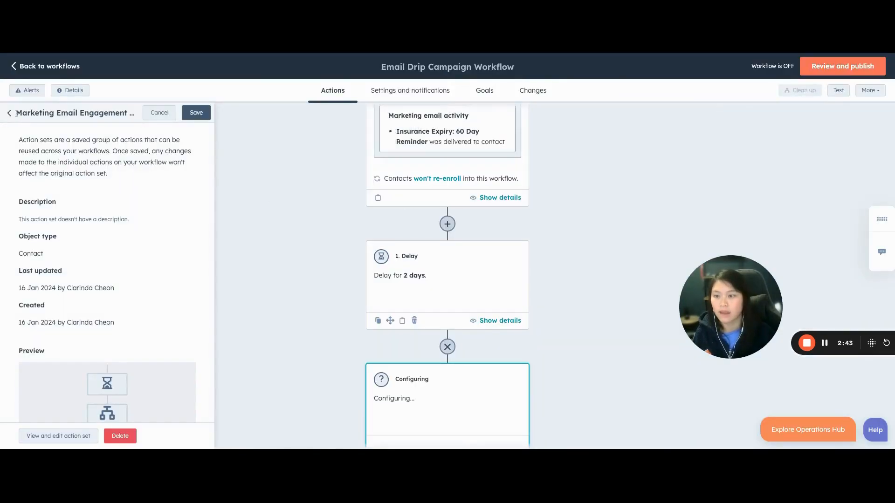
click(10, 114)
Step: List the contact action sets again and insert "Marketing Email Engagement branches" under the existing branch action's "Did not Open" branch
scroll(129, 322, down, 1)
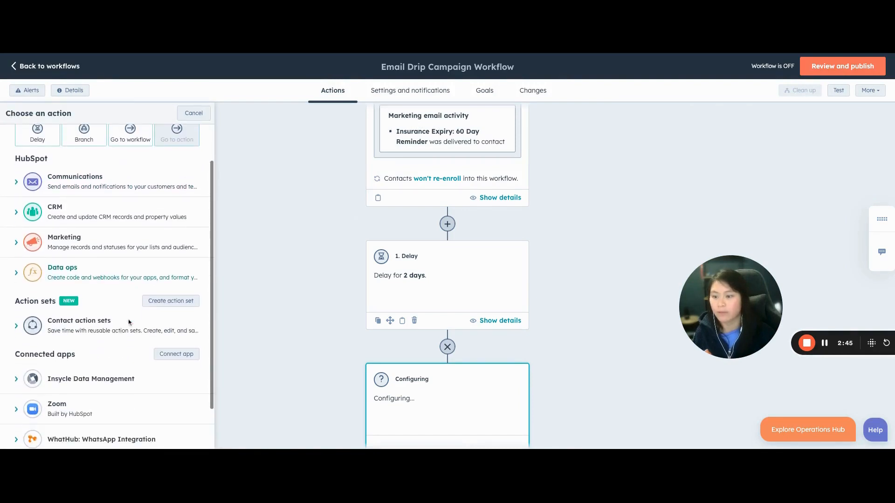
click(58, 321)
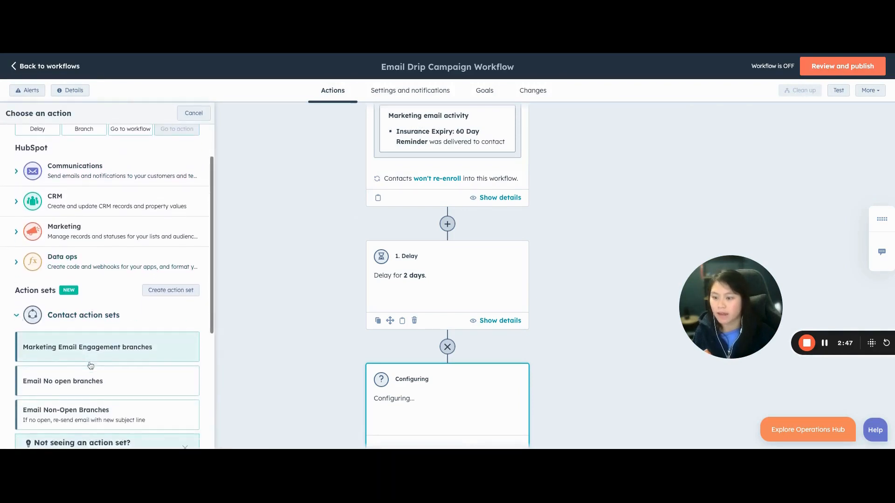
scroll(98, 351, down, 2)
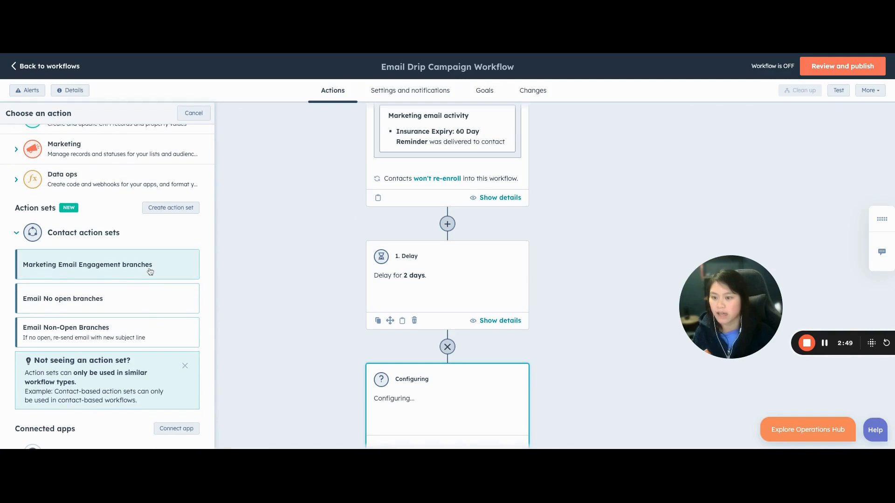
scroll(306, 279, down, 5)
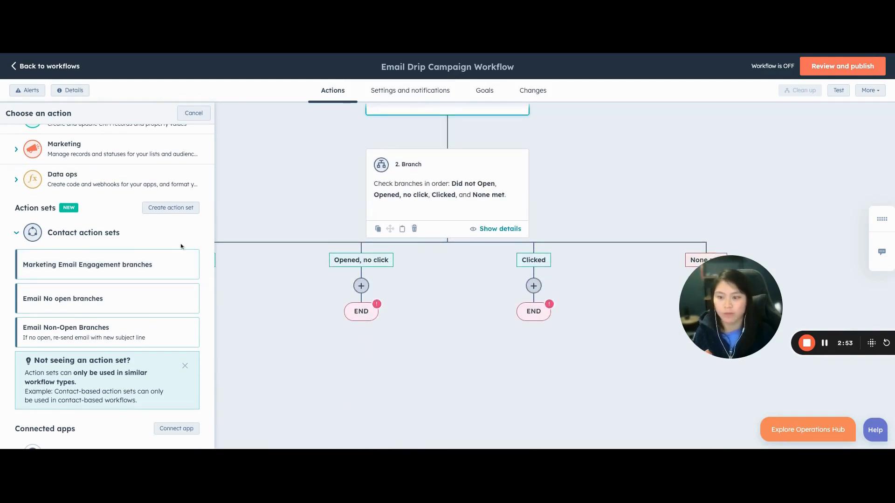
scroll(373, 252, right, 1)
scroll(373, 280, right, 2)
scroll(381, 332, left, 5)
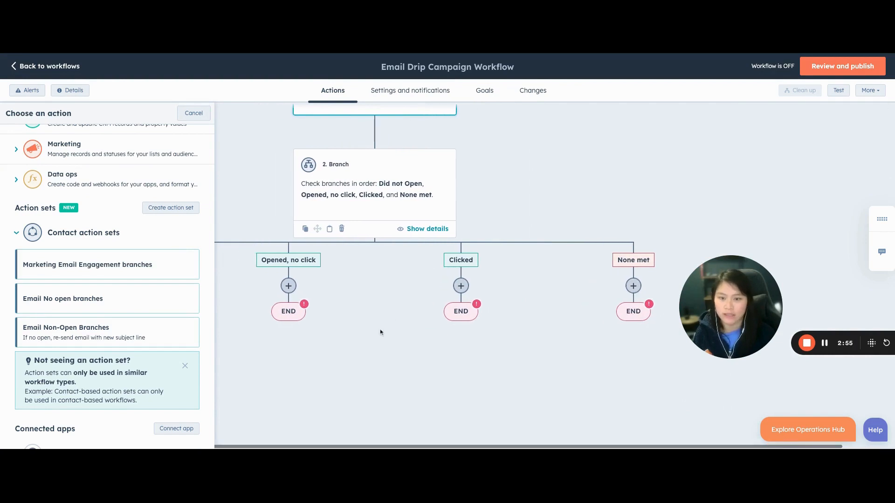
click(330, 288)
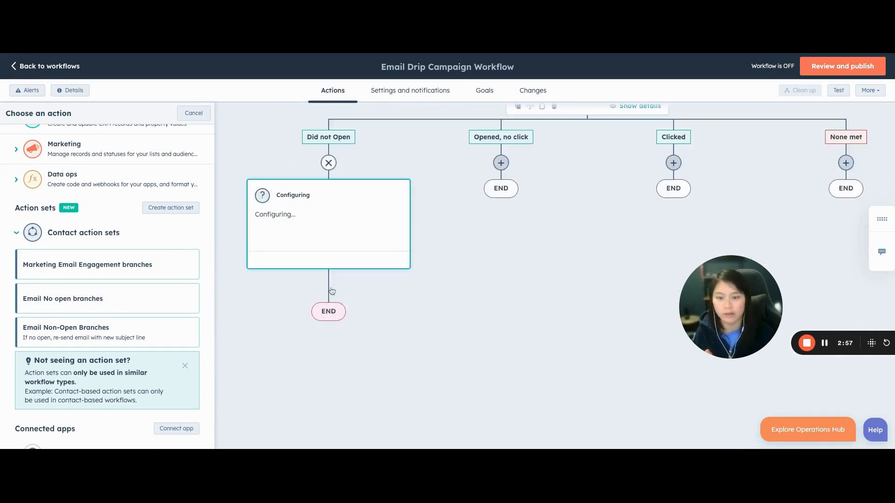
scroll(78, 182, down, 5)
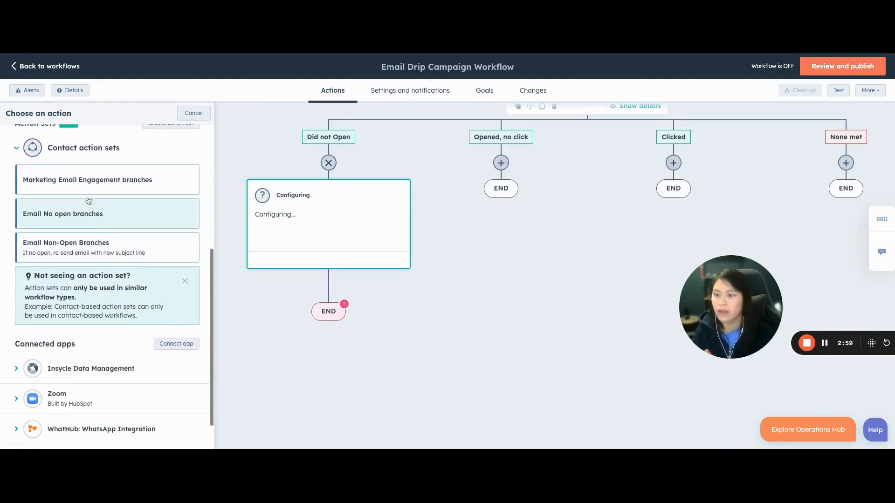
click(78, 181)
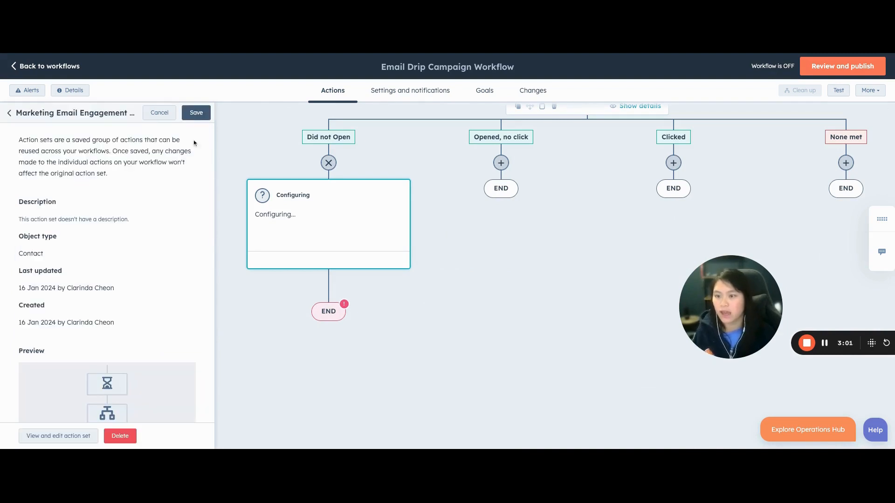
click(205, 115)
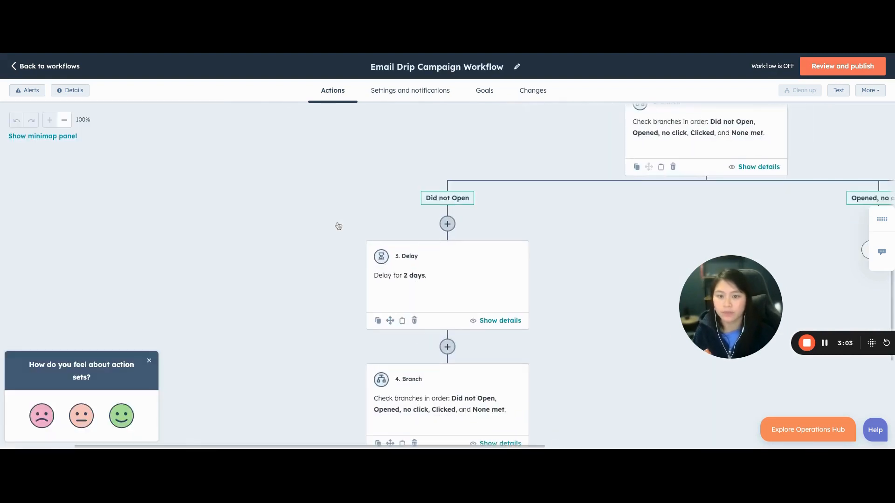
Step: Examine the inserted delay and branch actions under "Did not Open", including each of the new branch's paths and the original branch above
scroll(352, 331, down, 4)
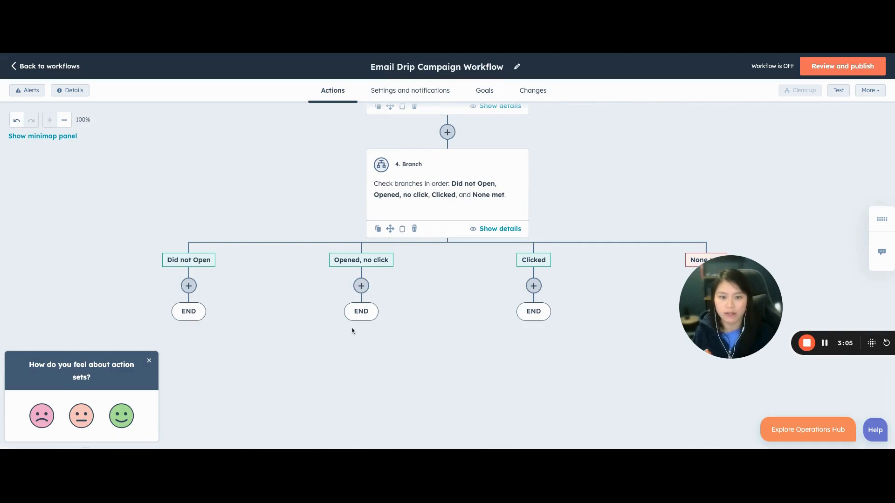
scroll(313, 176, up, 2)
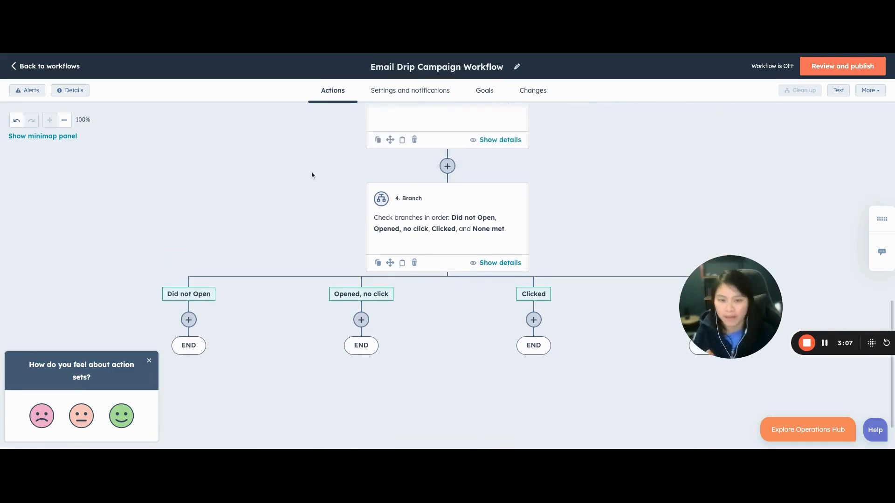
scroll(312, 176, up, 5)
scroll(415, 260, right, 6)
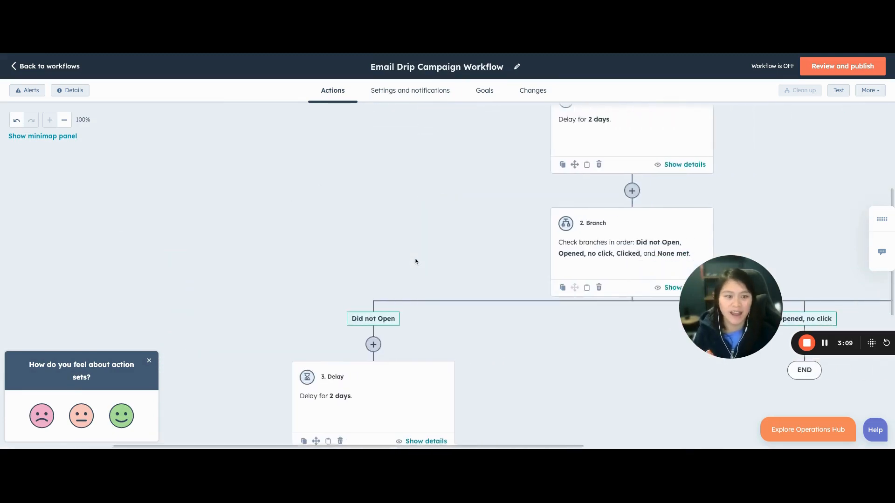
scroll(416, 261, left, 10)
scroll(443, 306, down, 7)
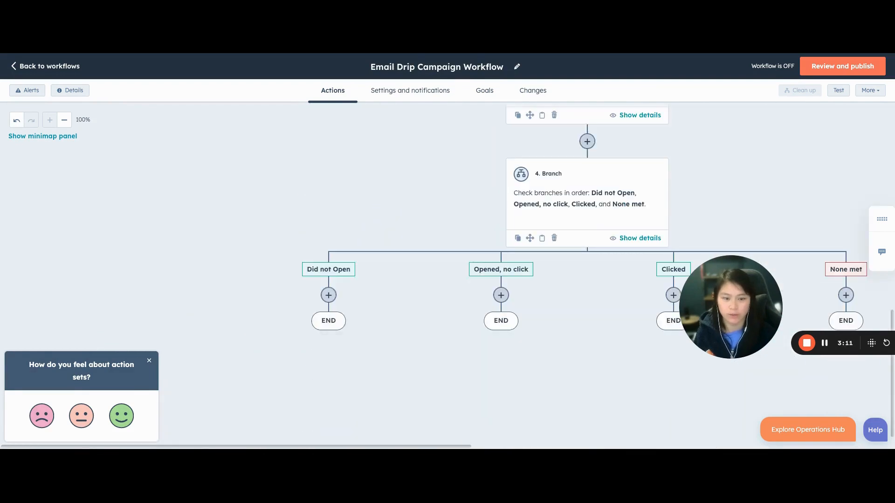
scroll(467, 271, right, 4)
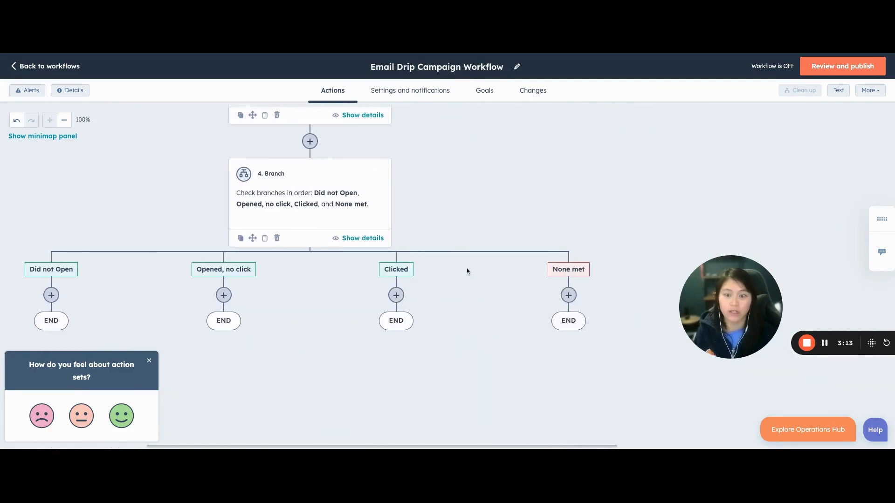